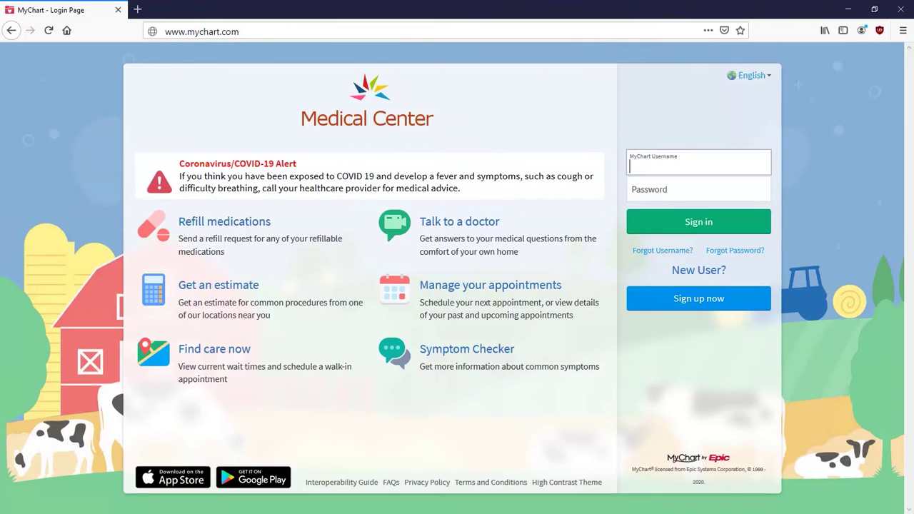
Attempt to sign in with the account's username and an old password.
{"action": "key", "text": "Tab"}
{"action": "type", "text": "p"}
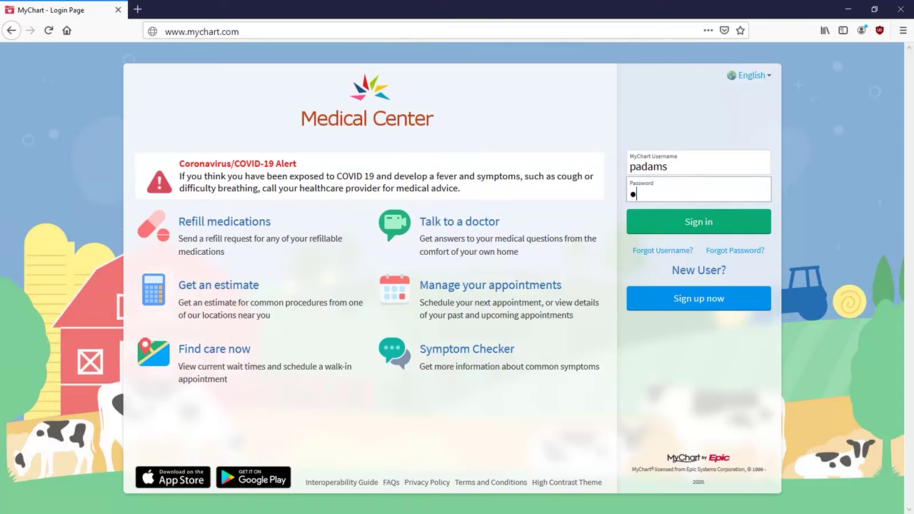
{"action": "type", "text": "assw"}
{"action": "key", "text": "Return"}
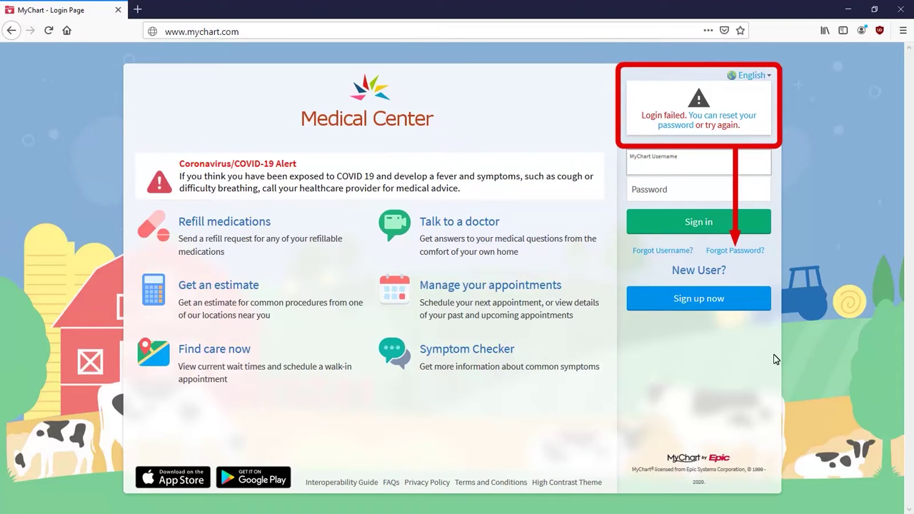
Request a password reset, confirming the account's username, ZIP code and date of birth.
{"action": "left_click", "coordinate": [743, 251]}
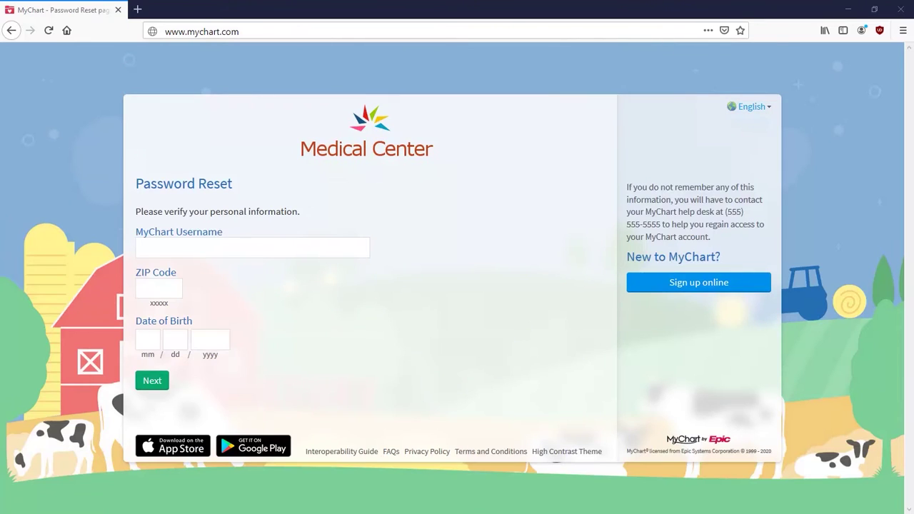
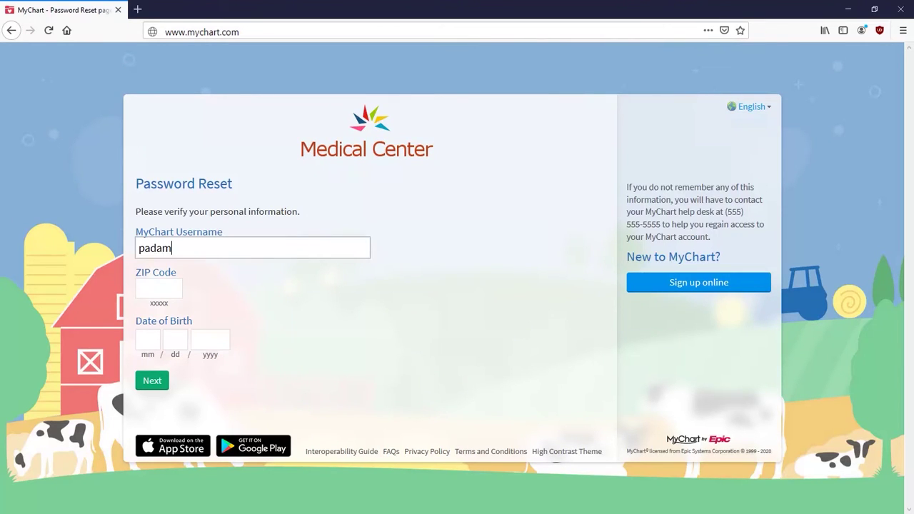
{"action": "key", "text": "Tab"}
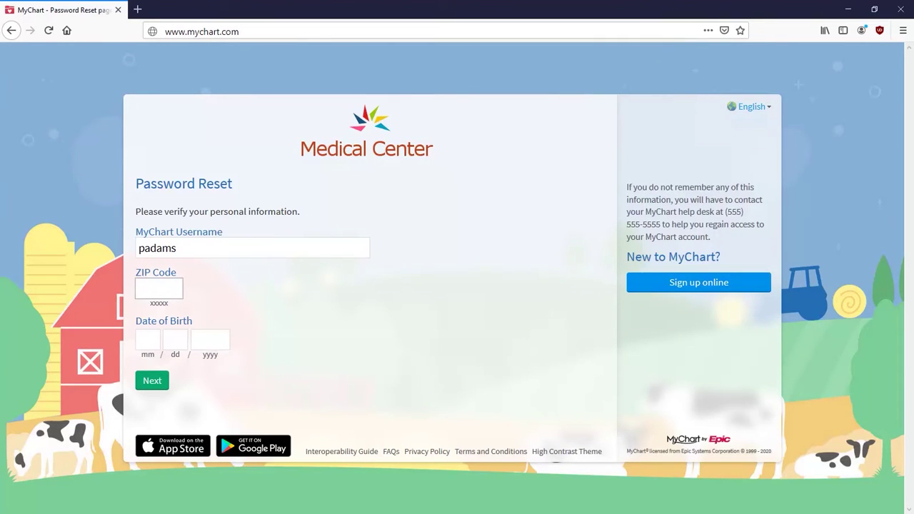
{"action": "key", "text": "Tab"}
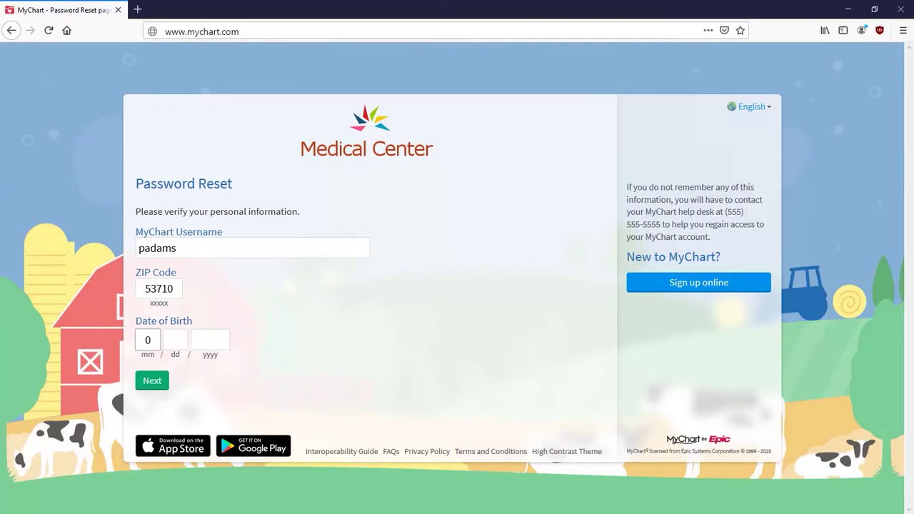
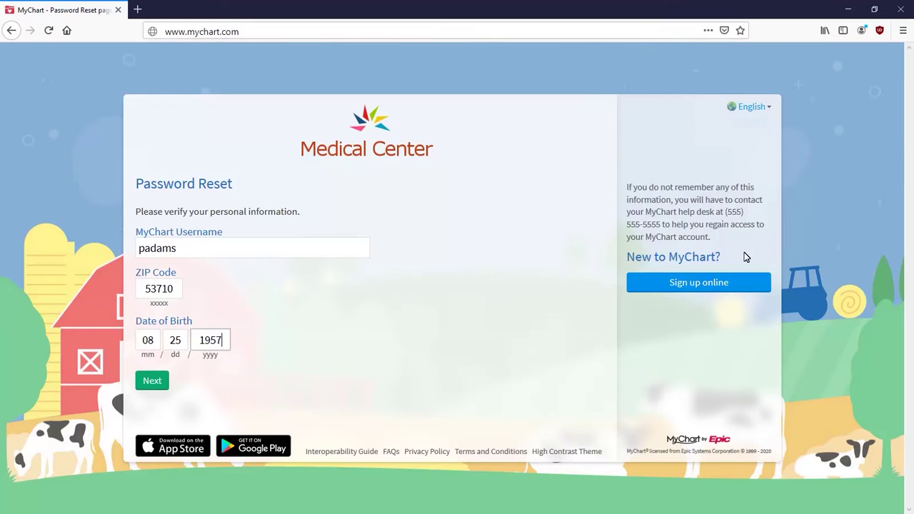
{"action": "key", "text": "Tab"}
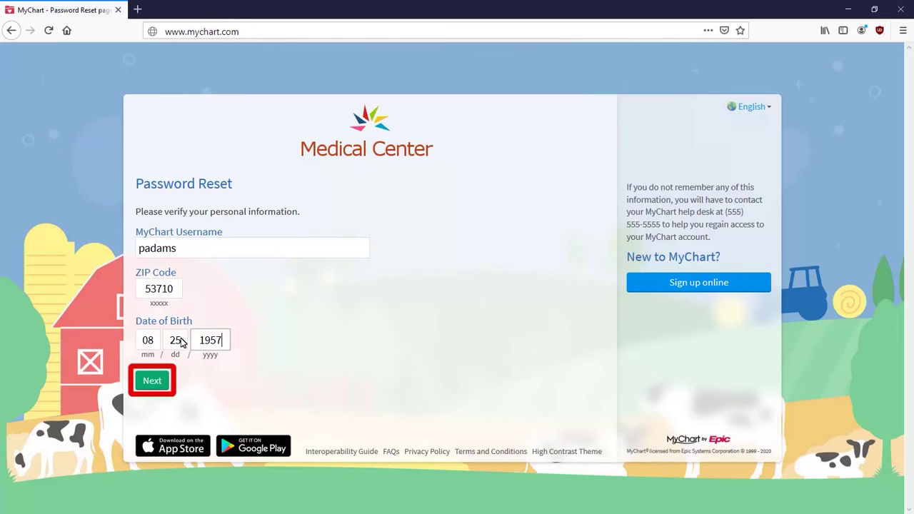
{"action": "left_click", "coordinate": [162, 384]}
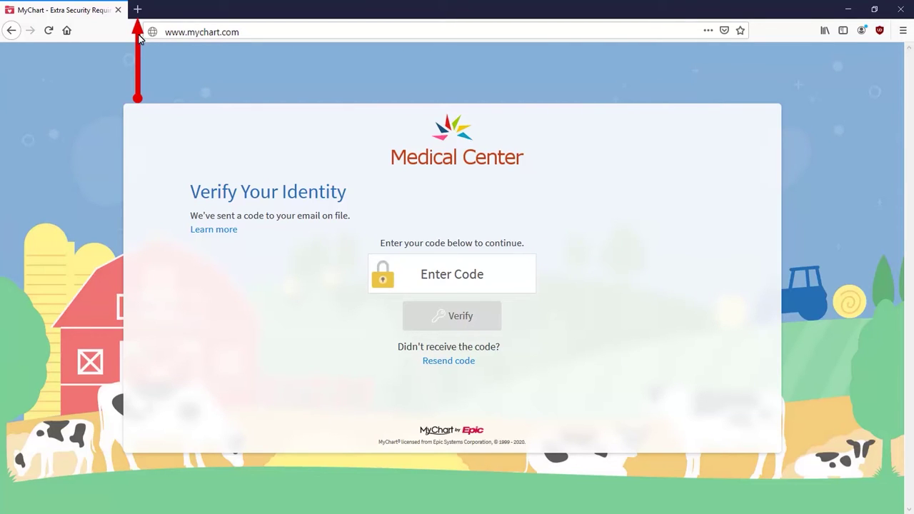
Read the MyChart Verification Code email in email.com webmail, then return to MyChart.
{"action": "left_click", "coordinate": [137, 10]}
{"action": "type", "text": "email.com"}
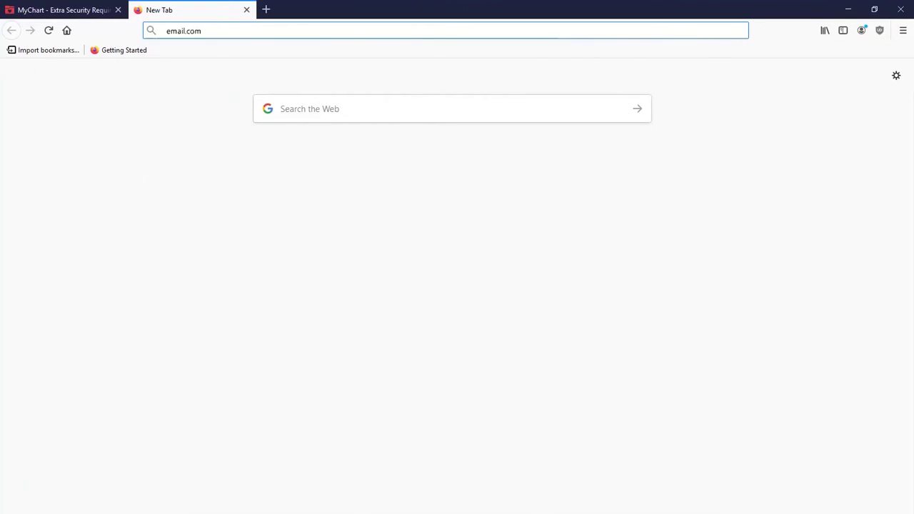
{"action": "key", "text": "Return"}
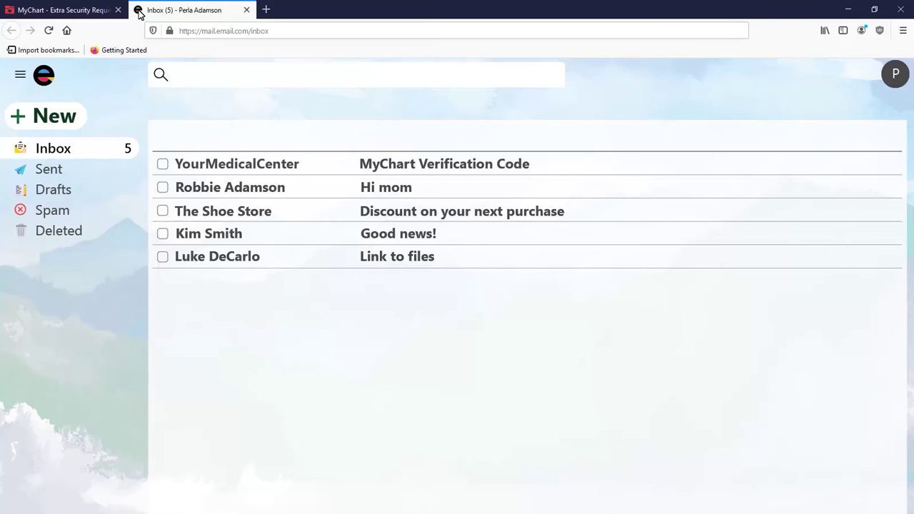
{"action": "left_click", "coordinate": [232, 164]}
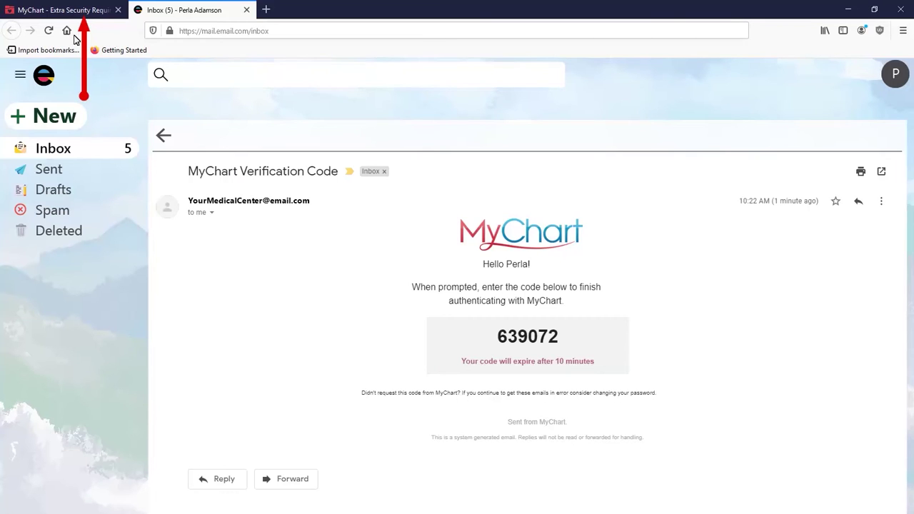
{"action": "left_click", "coordinate": [75, 11]}
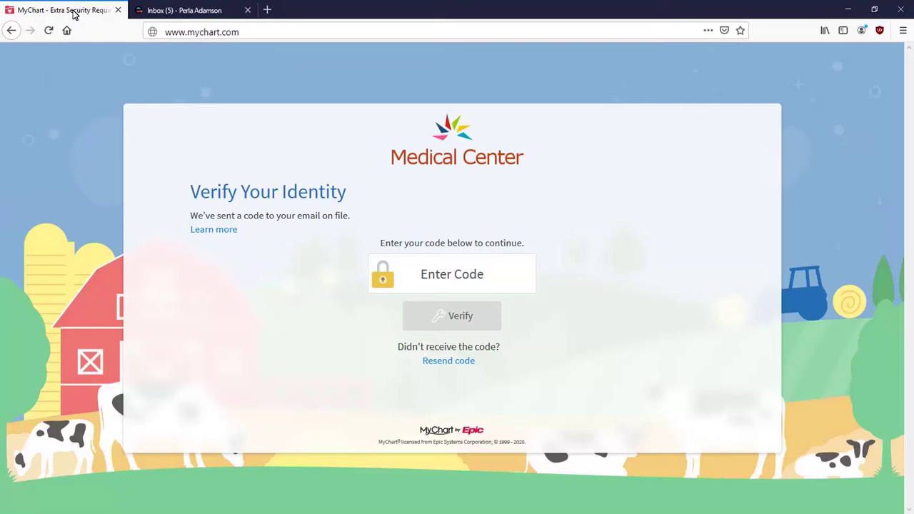
Enter the six-digit code from the email and verify it.
{"action": "left_click", "coordinate": [418, 275]}
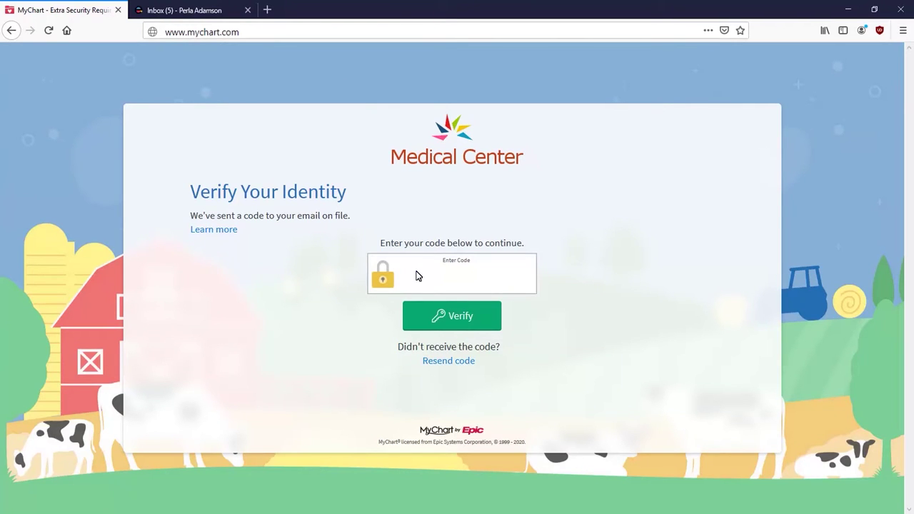
{"action": "left_click", "coordinate": [429, 317]}
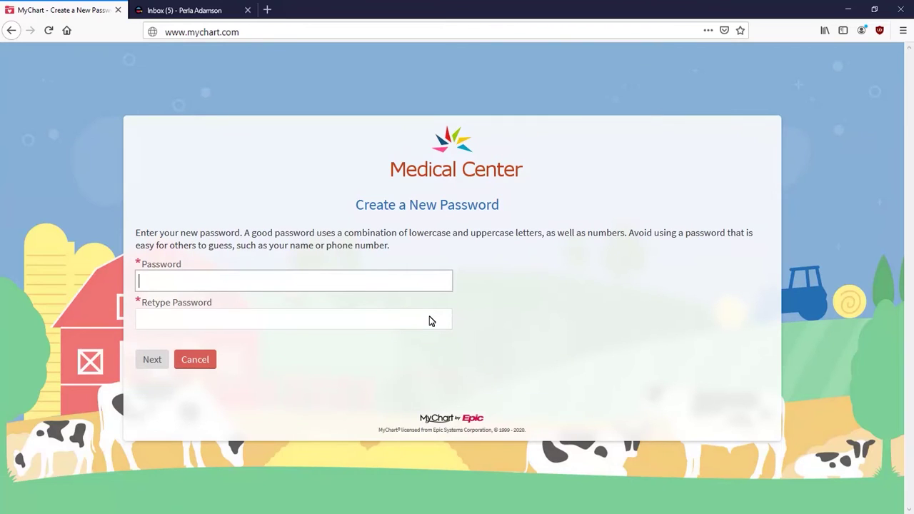
Enter and confirm the new password, then save it.
{"action": "type", "text": "*****"}
{"action": "key", "text": "Tab"}
{"action": "type", "text": "*****"}
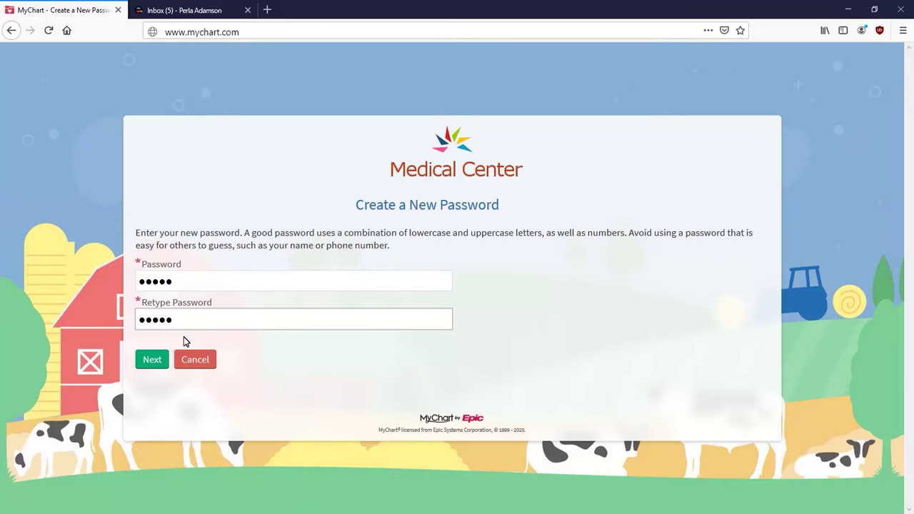
{"action": "left_click", "coordinate": [152, 360]}
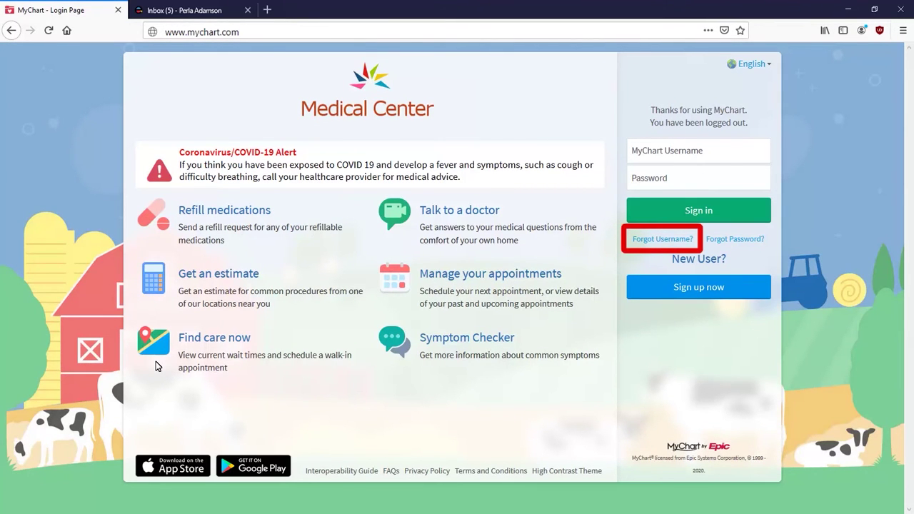
Submit the patient's first name, last name, date of birth and ZIP code for username recovery.
{"action": "left_click", "coordinate": [662, 239]}
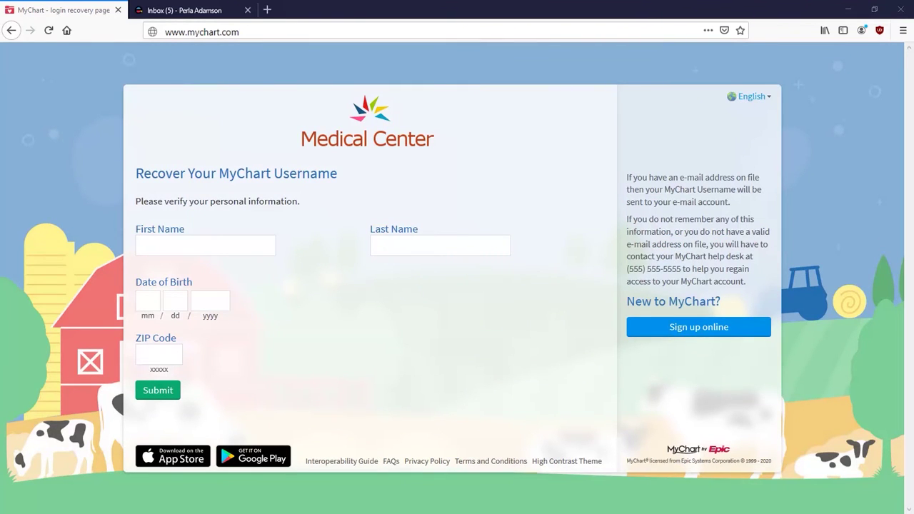
{"action": "left_click", "coordinate": [205, 245]}
{"action": "key", "text": "Tab"}
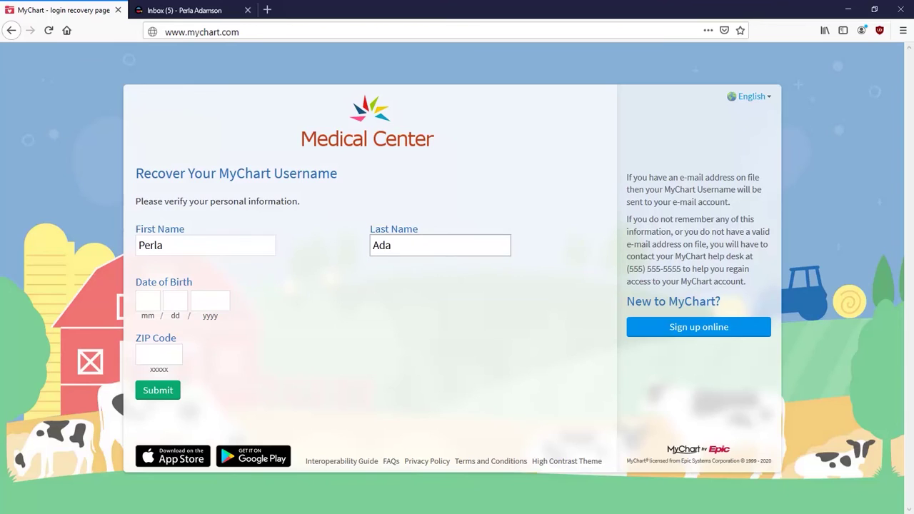
{"action": "key", "text": "Tab"}
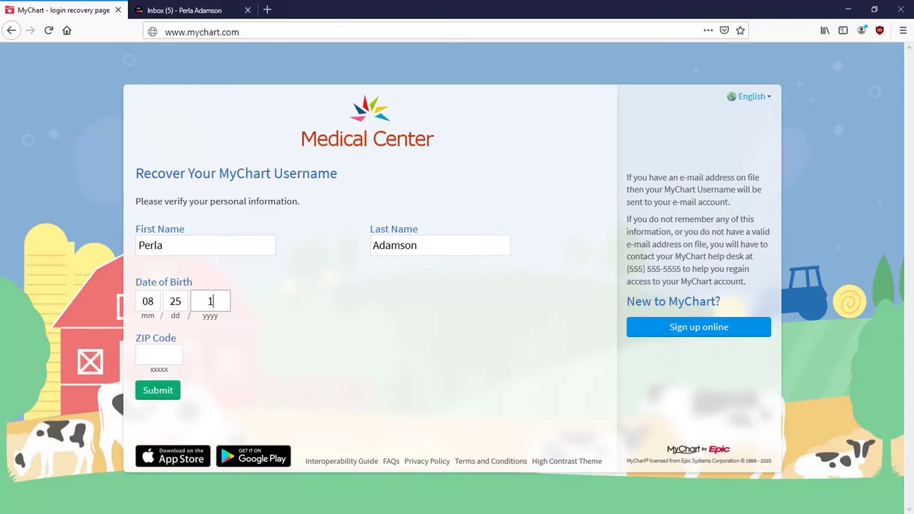
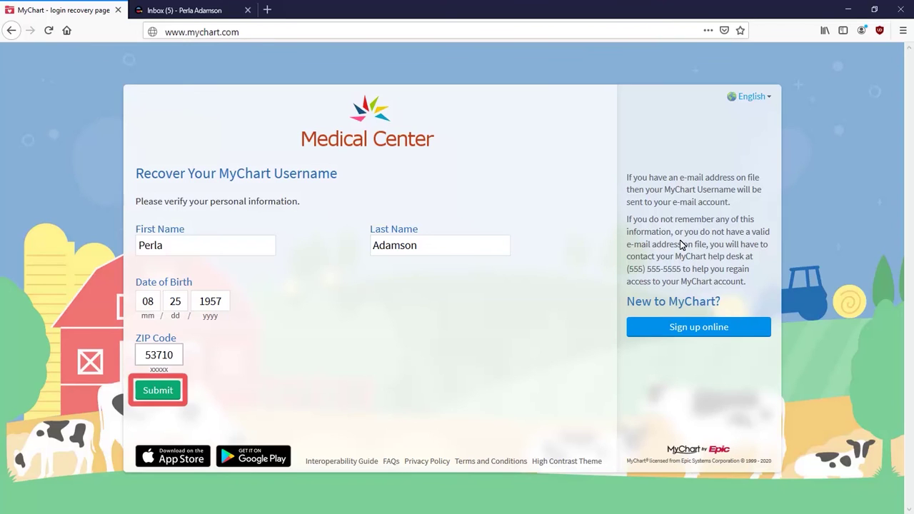
{"action": "left_click", "coordinate": [169, 390]}
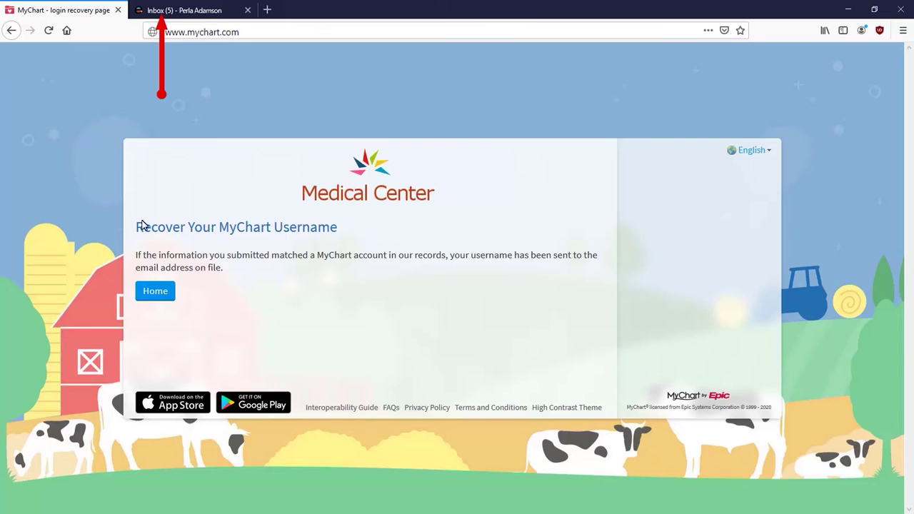
{"action": "left_click", "coordinate": [141, 11]}
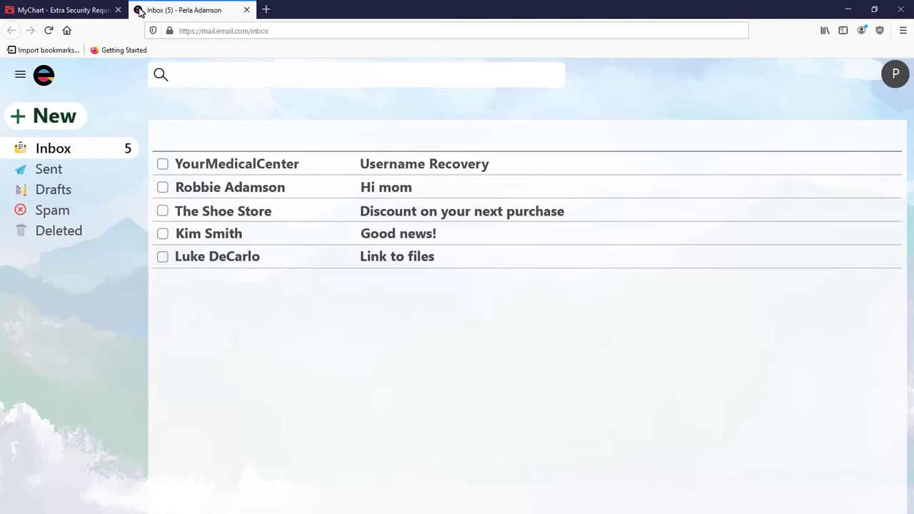
{"action": "left_click", "coordinate": [257, 167]}
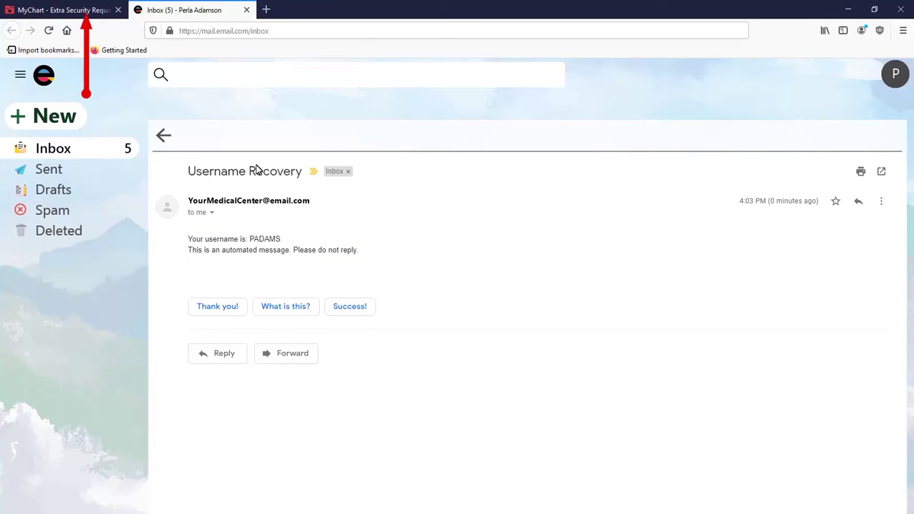
{"action": "left_click", "coordinate": [66, 13]}
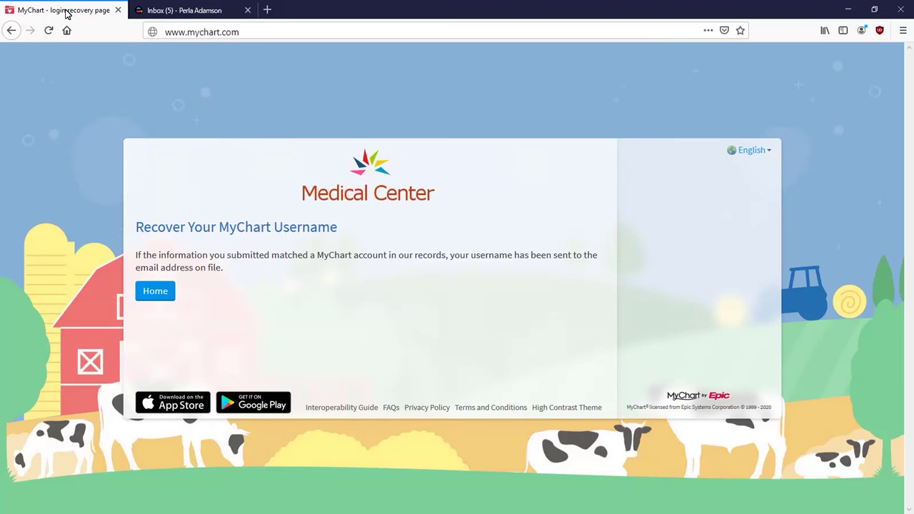
Sign in with the recovered username and the new password.
{"action": "left_click", "coordinate": [146, 291]}
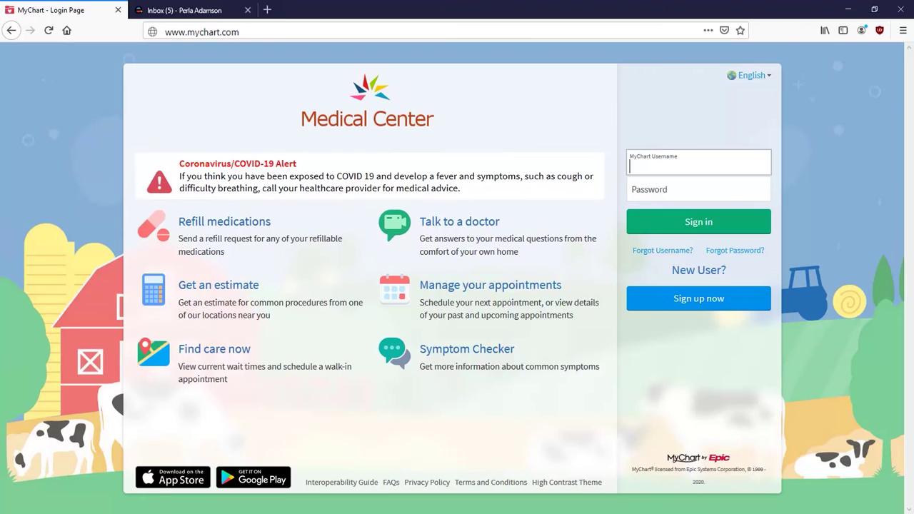
{"action": "key", "text": "Tab"}
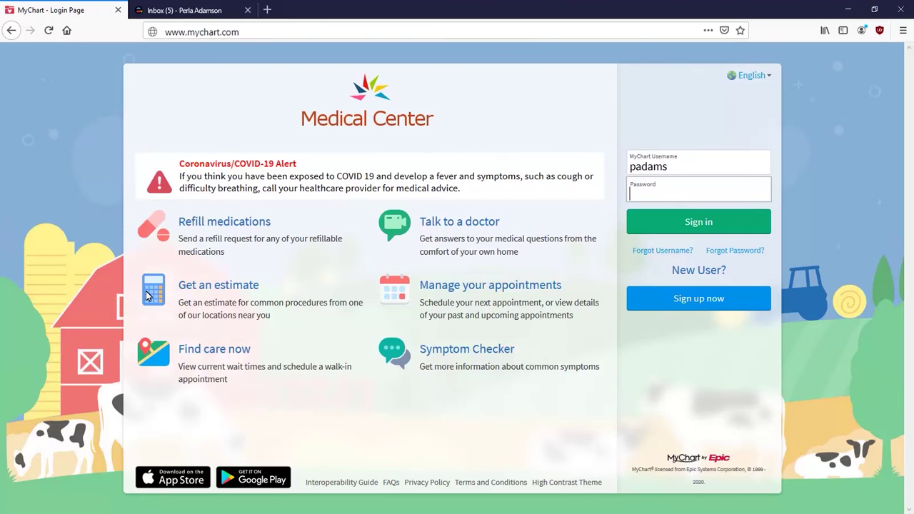
{"action": "type", "text": "•••••"}
{"action": "left_click", "coordinate": [709, 228]}
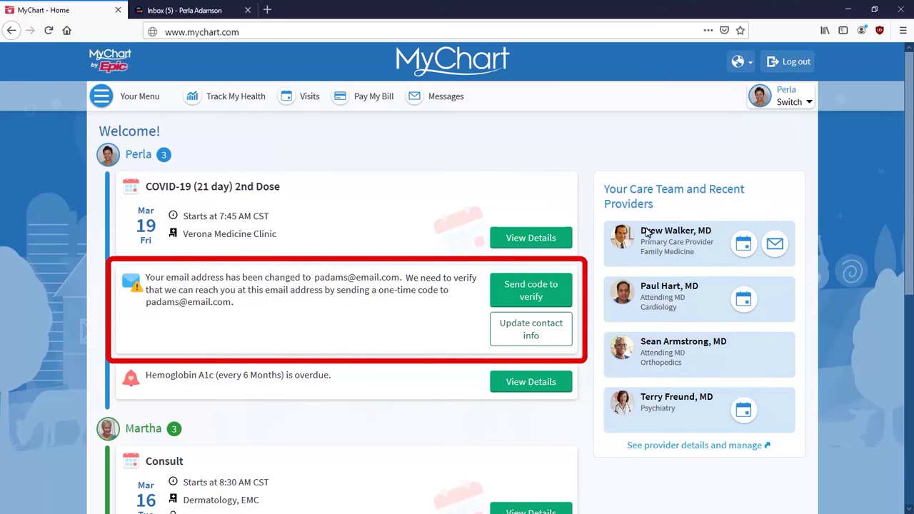
Go to Update contact info from the Home page.
{"action": "left_click", "coordinate": [532, 330]}
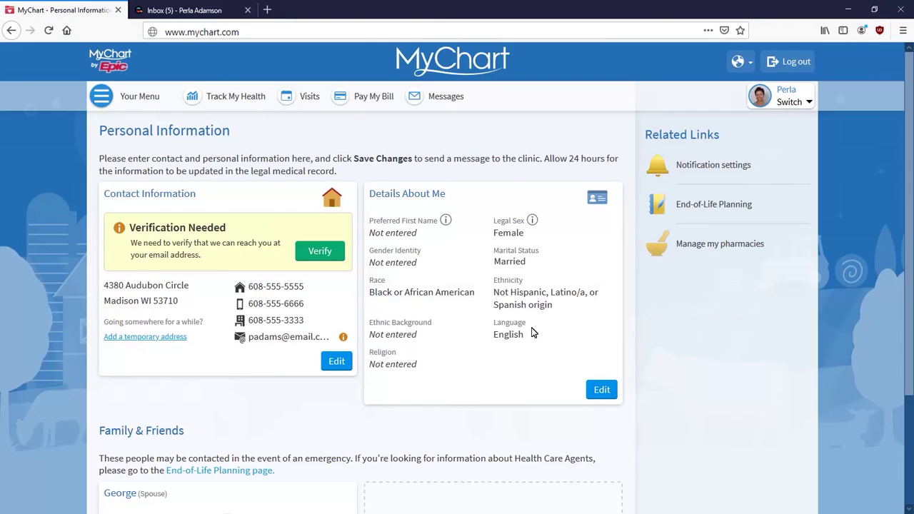
Replace the old contact email with the new email address and save.
{"action": "left_click", "coordinate": [336, 362]}
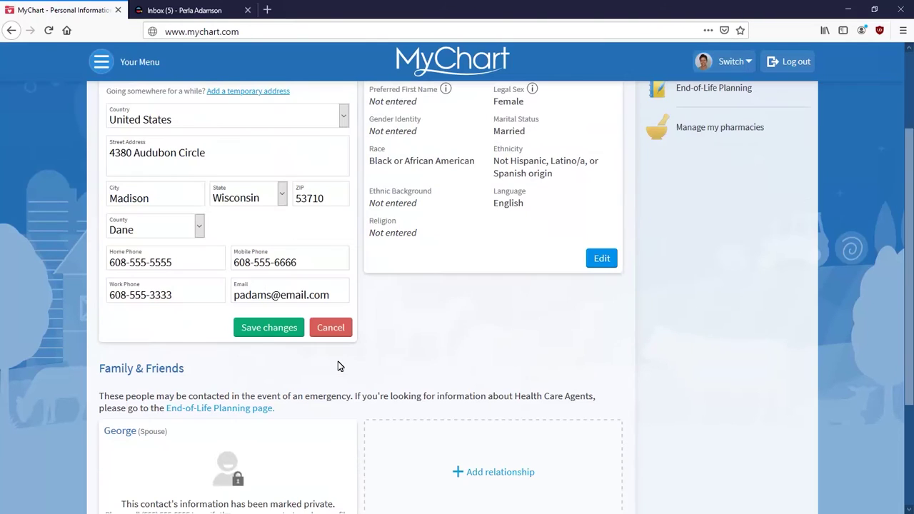
{"action": "triple_click", "coordinate": [285, 297]}
{"action": "key", "text": "BackSpace"}
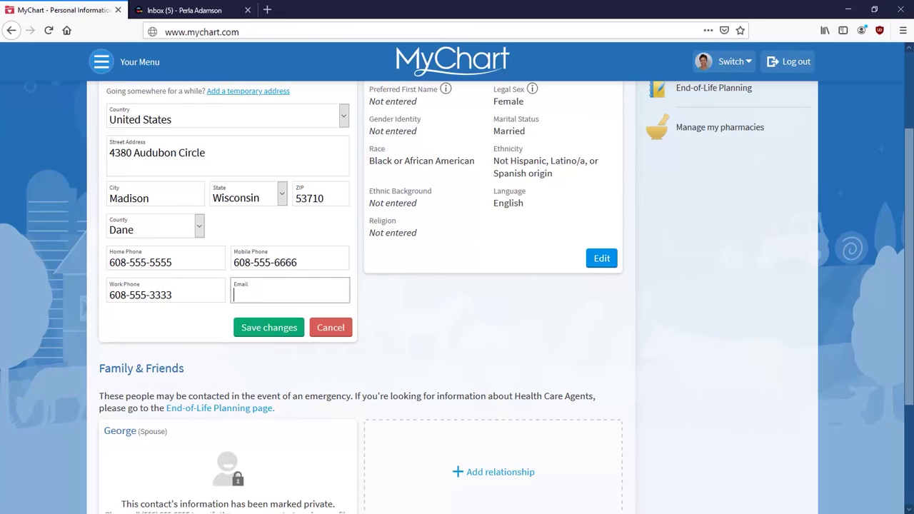
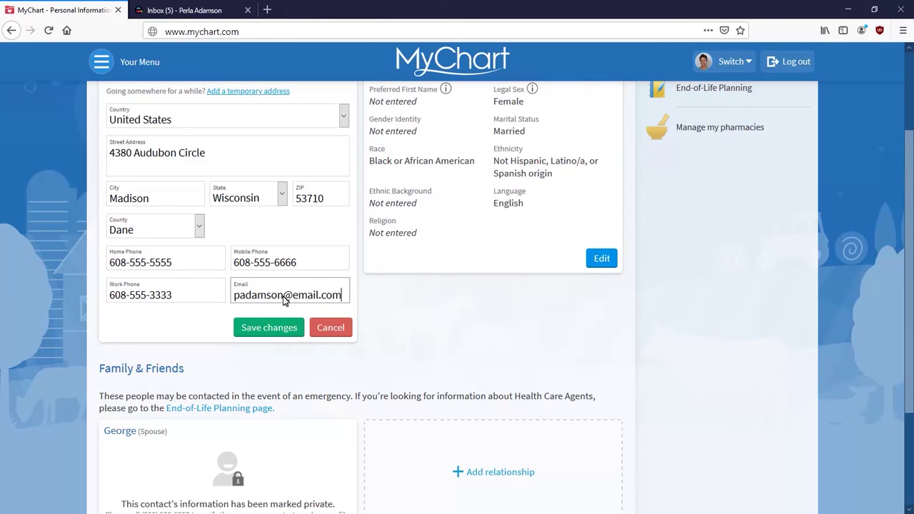
{"action": "left_click", "coordinate": [268, 329]}
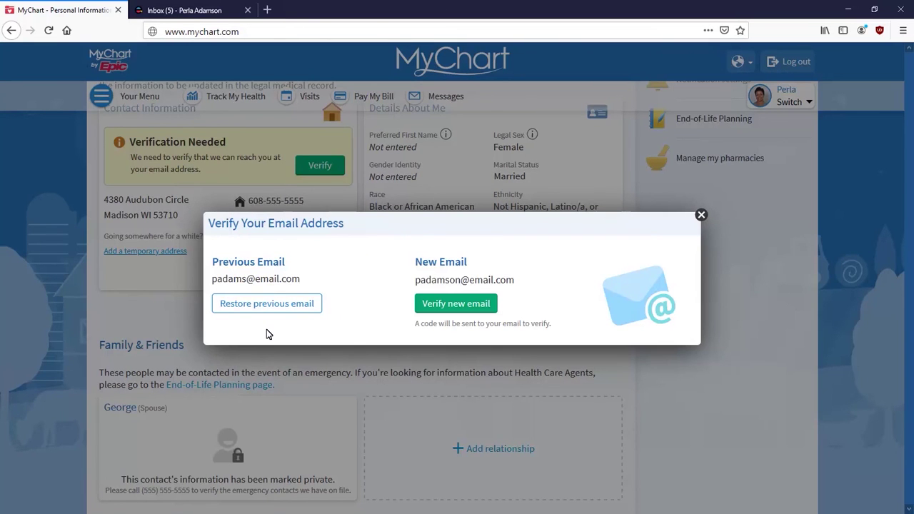
Send a code to the new email, paste it in, and verify the address.
{"action": "left_click", "coordinate": [456, 303]}
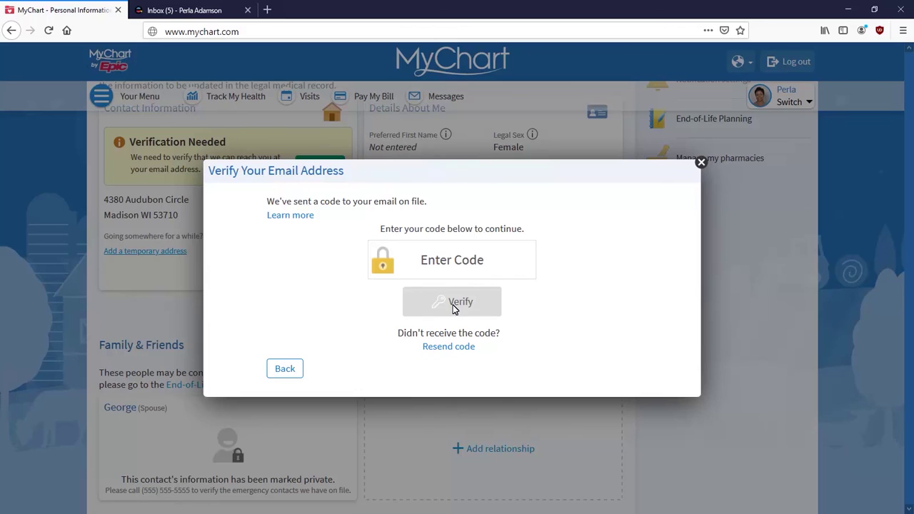
{"action": "right_click", "coordinate": [434, 257]}
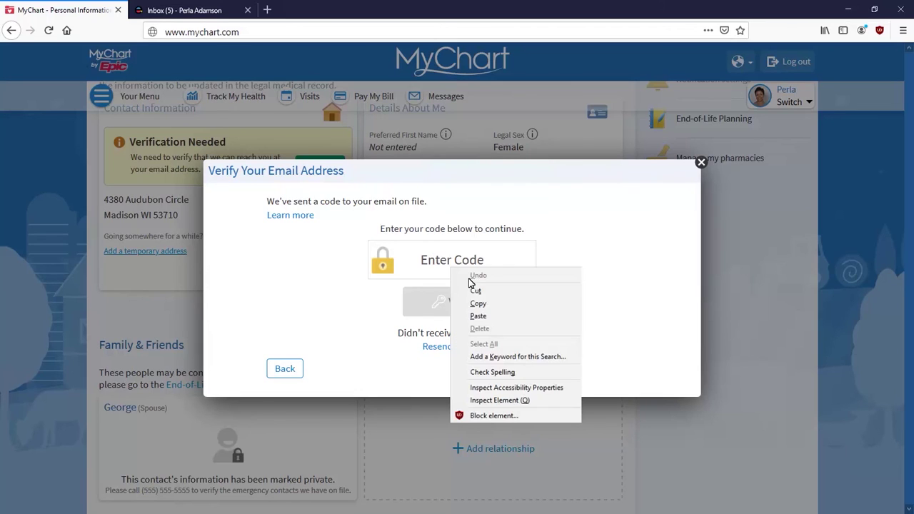
{"action": "left_click", "coordinate": [477, 316]}
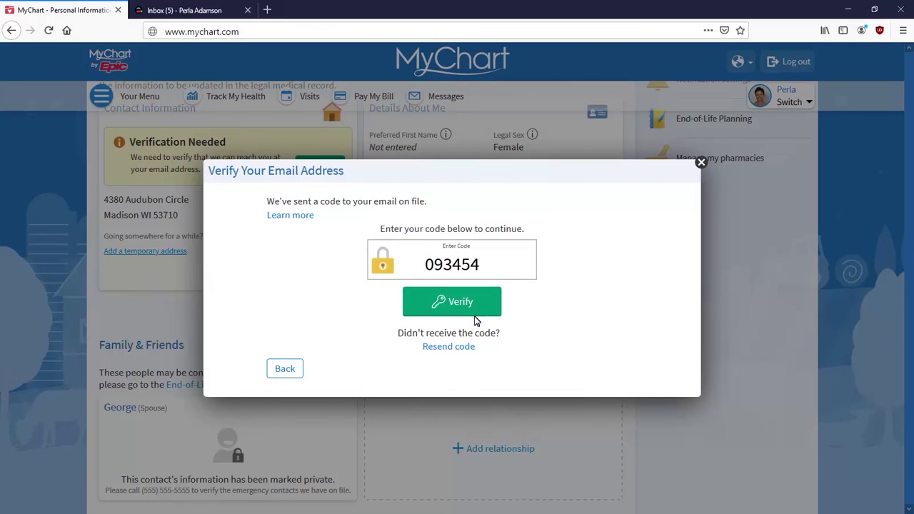
{"action": "left_click", "coordinate": [457, 305]}
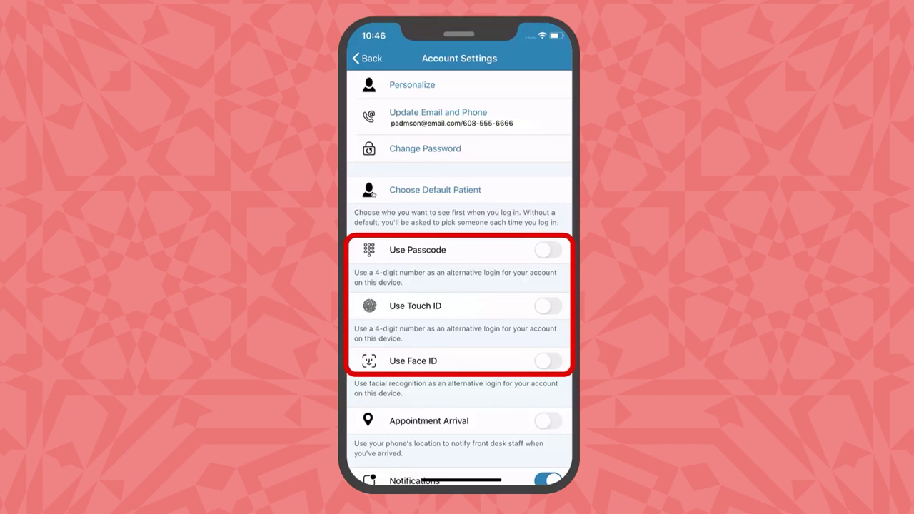
Switch on the Use Face ID toggle in the app's Account Settings.
{"action": "left_click", "coordinate": [548, 361]}
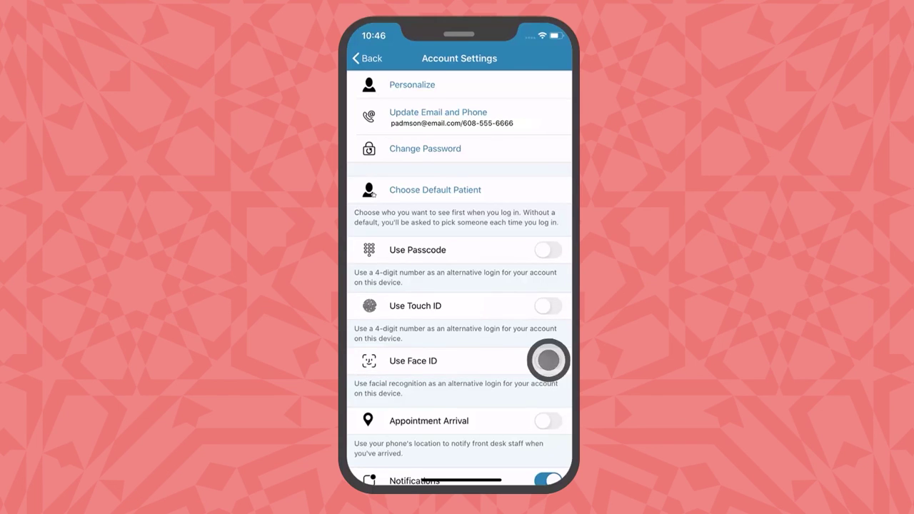